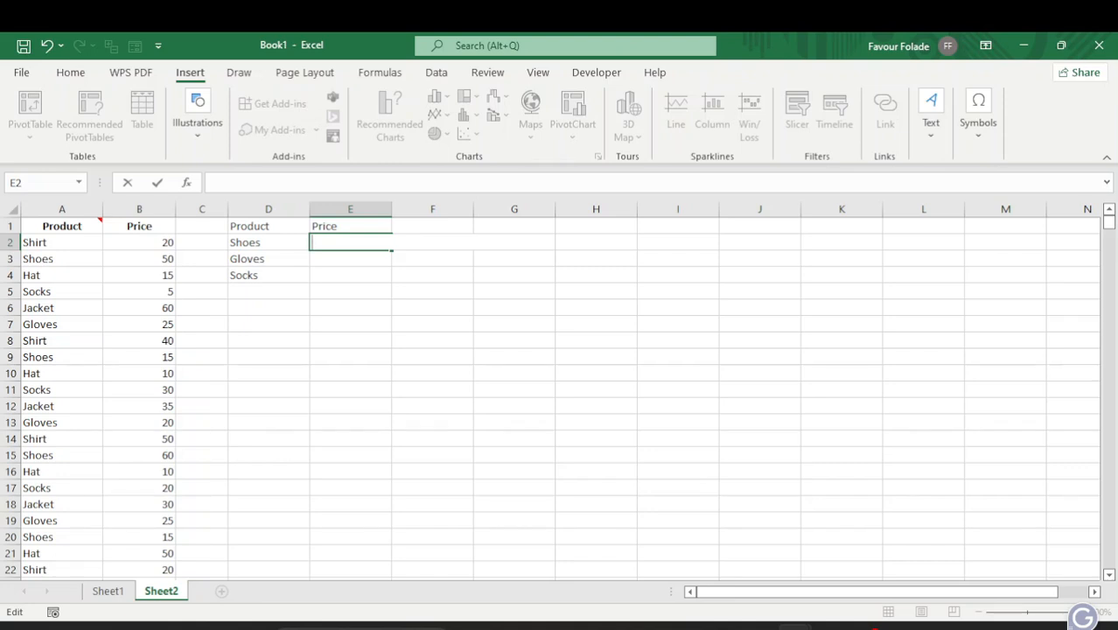
# Step: Start a VLOOKUP formula in cell E2 with D2 as the lookup value
pyautogui.write('=v')
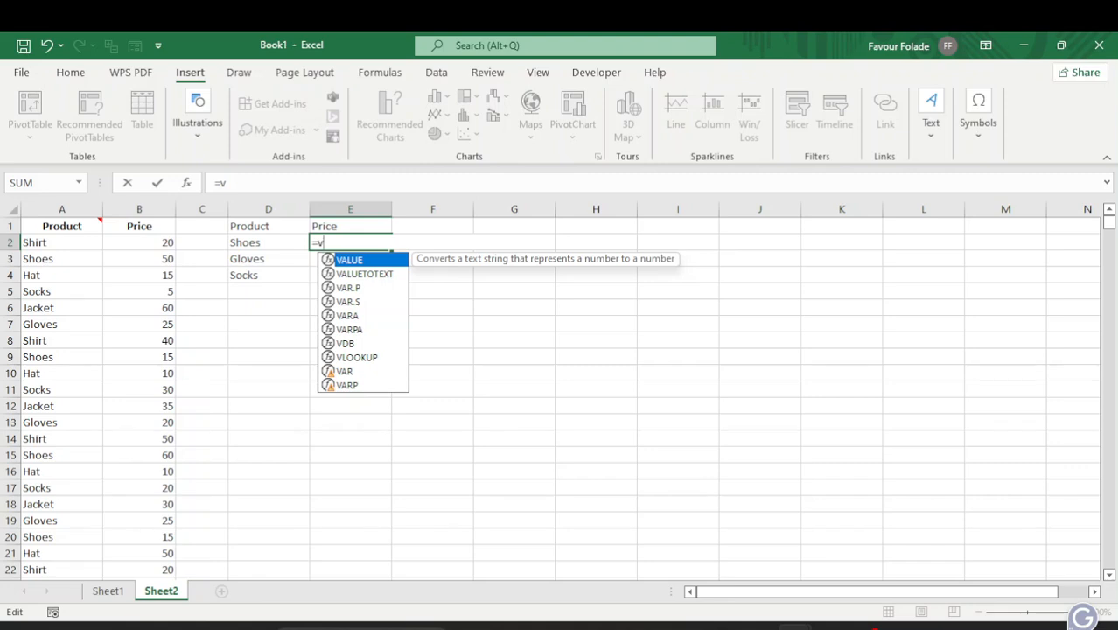
pyautogui.press('Down')
pyautogui.press('Down')
pyautogui.press('Down')
pyautogui.press('Down')
pyautogui.press('Down')
pyautogui.press('Down')
pyautogui.press('Down')
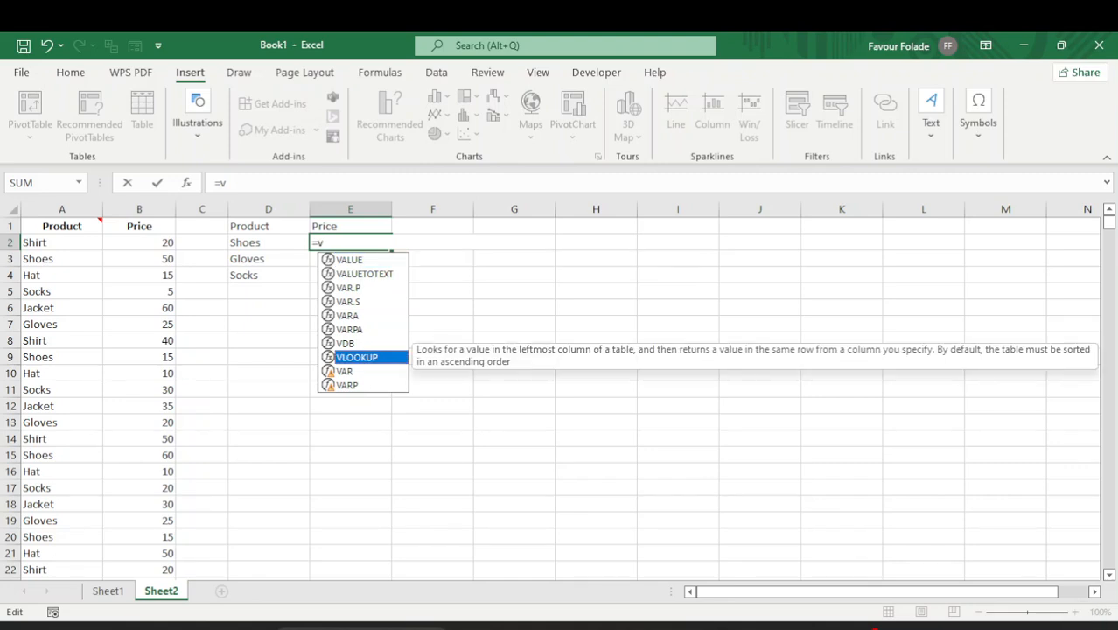
pyautogui.press('Tab')
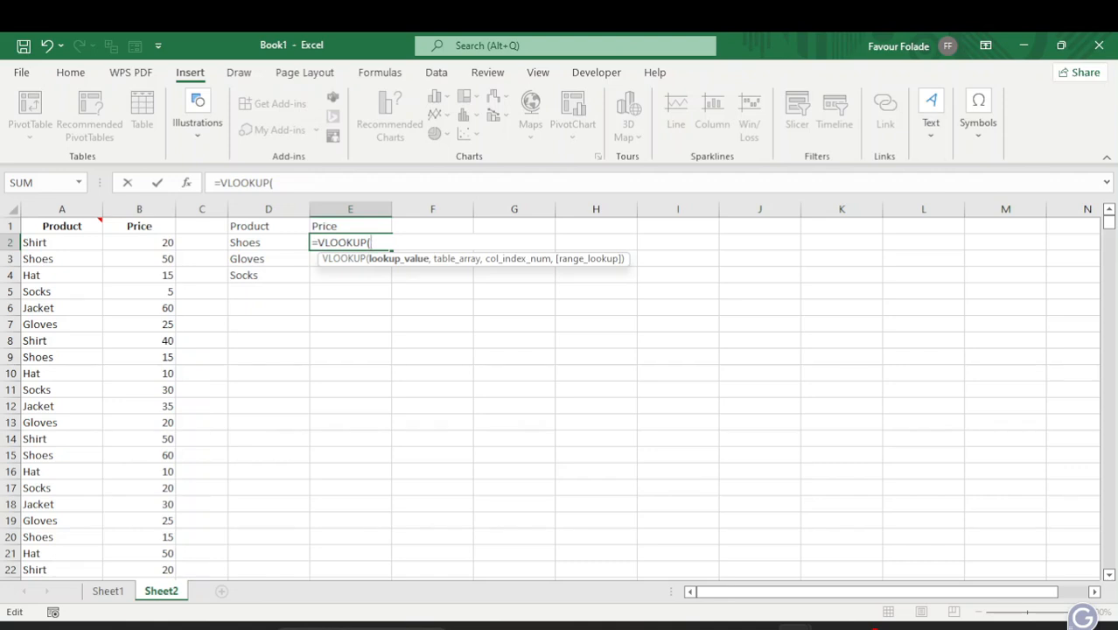
pyautogui.click(229, 243)
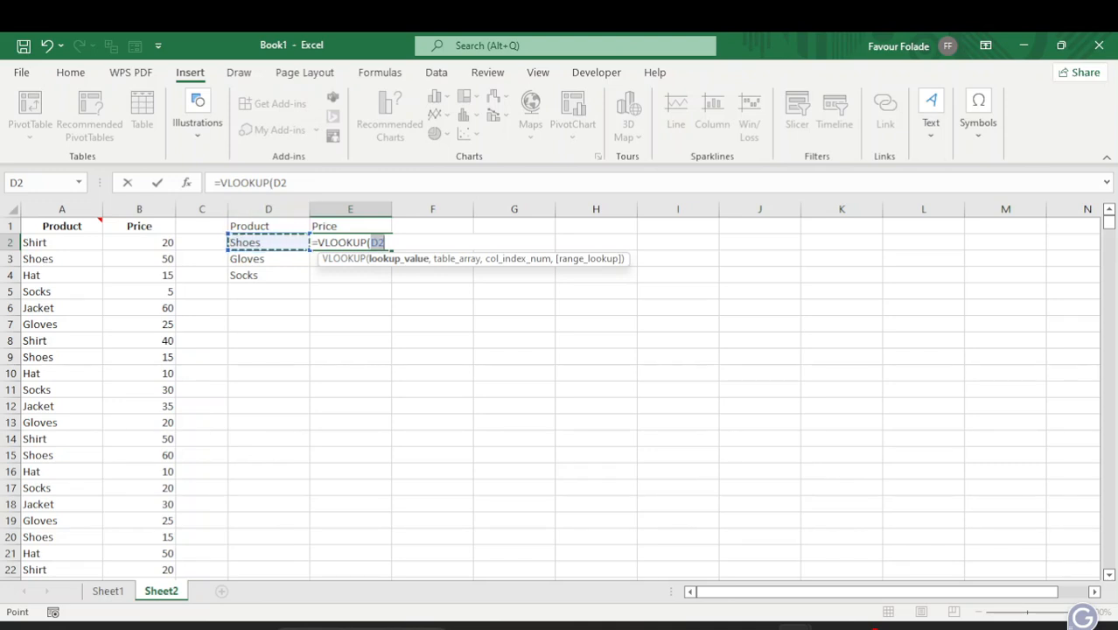
pyautogui.click(385, 242)
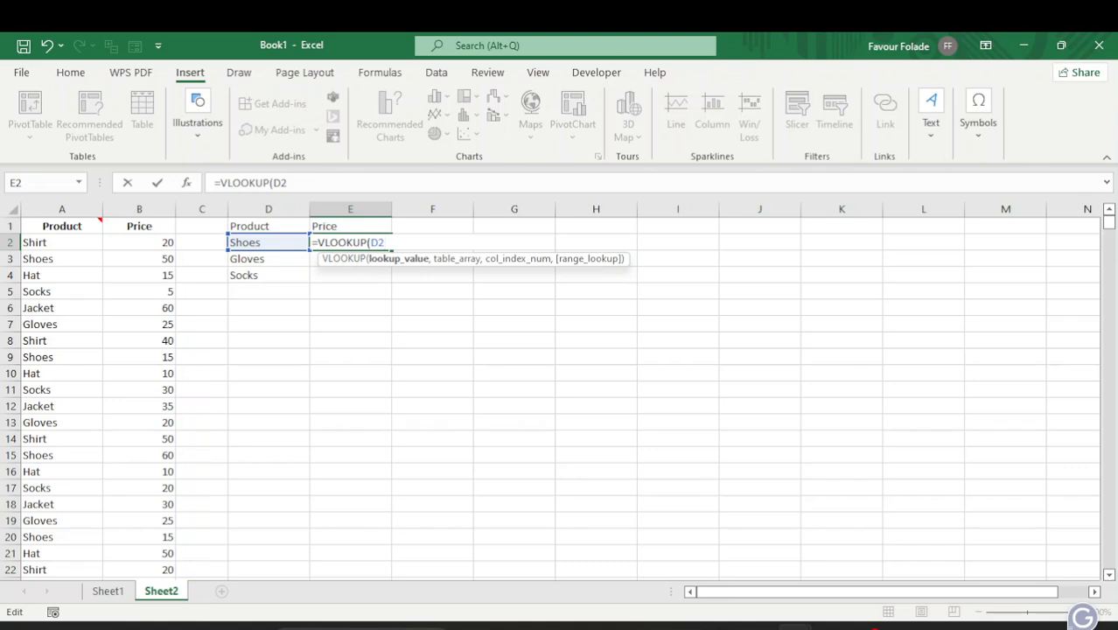
pyautogui.write(',')
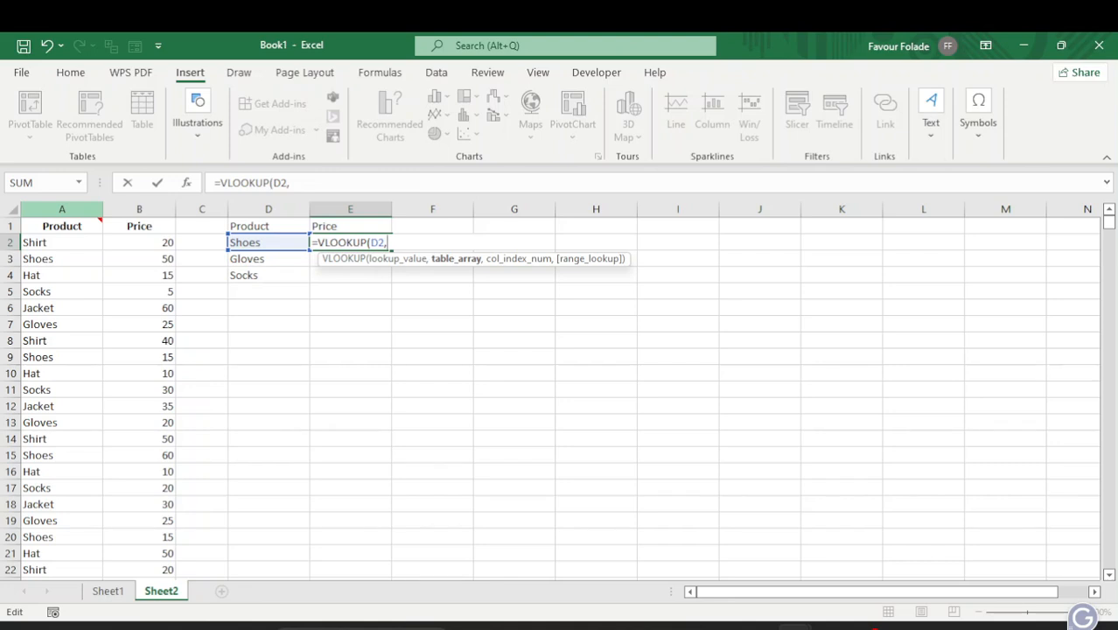
# Step: Complete the E2 formula with columns A:B as the table array and 2 as the column index
pyautogui.click(61, 209)
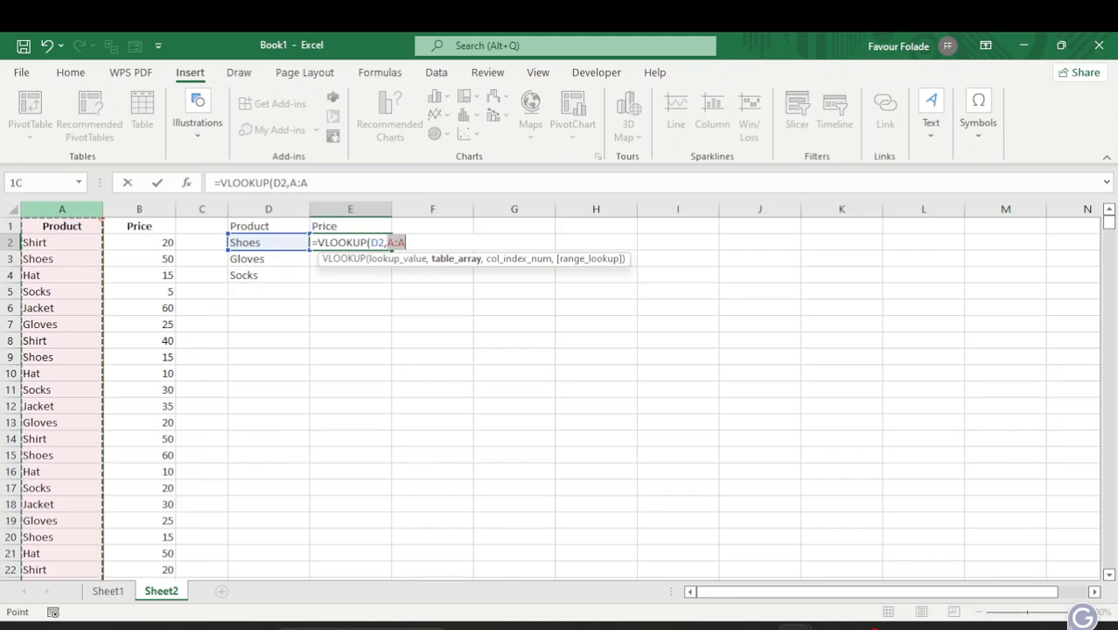
pyautogui.moveTo(61, 209); pyautogui.dragTo(157, 209)
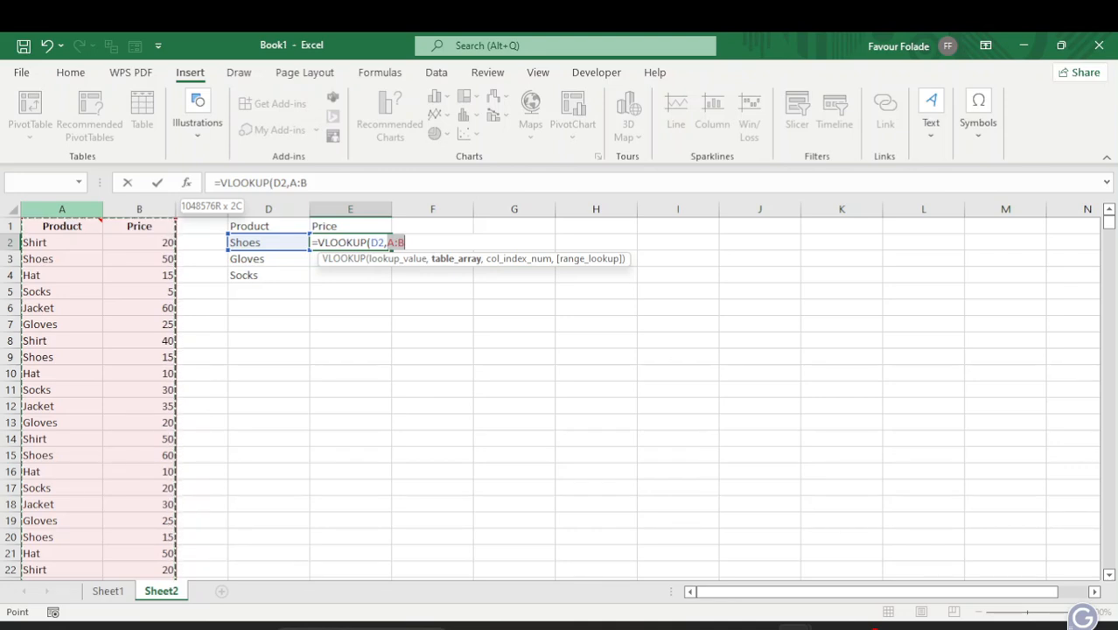
pyautogui.moveTo(133, 209); pyautogui.dragTo(139, 209)
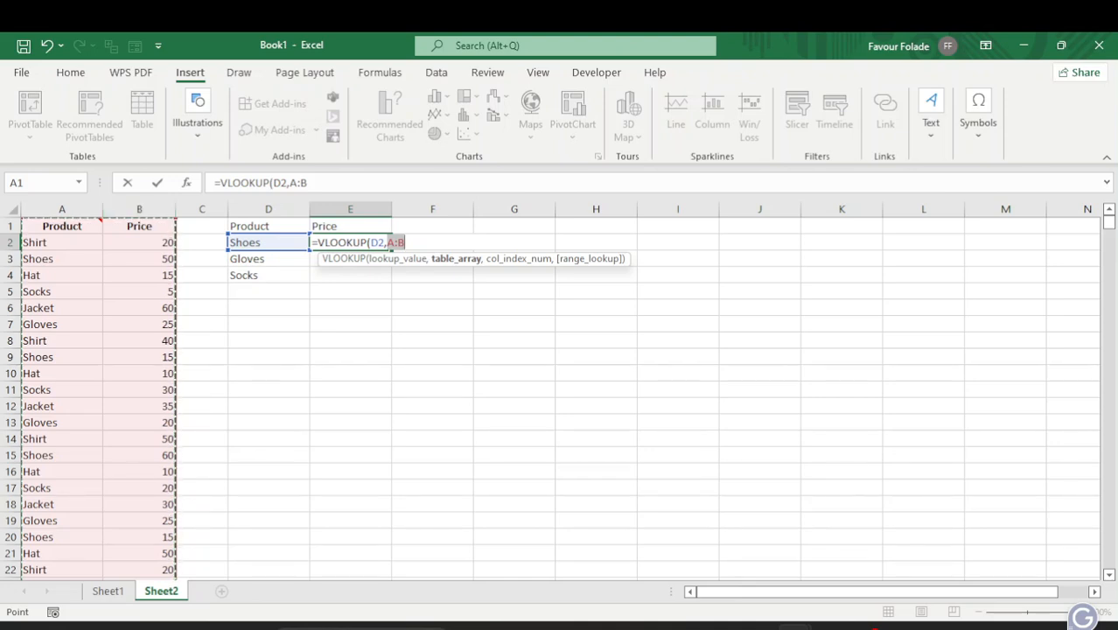
pyautogui.click(405, 243)
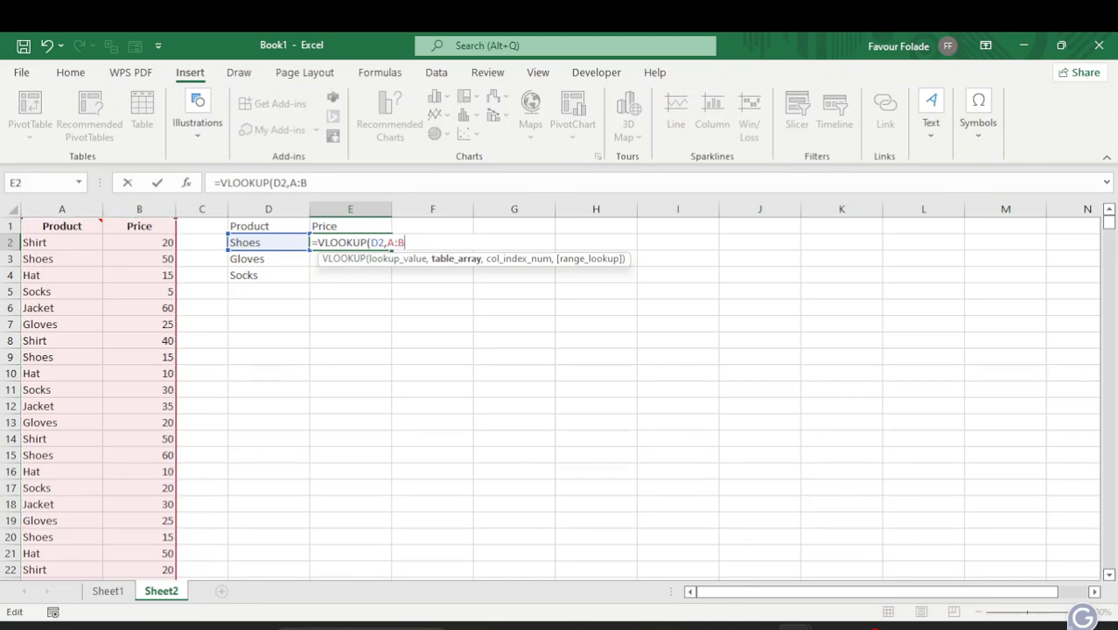
pyautogui.write(',')
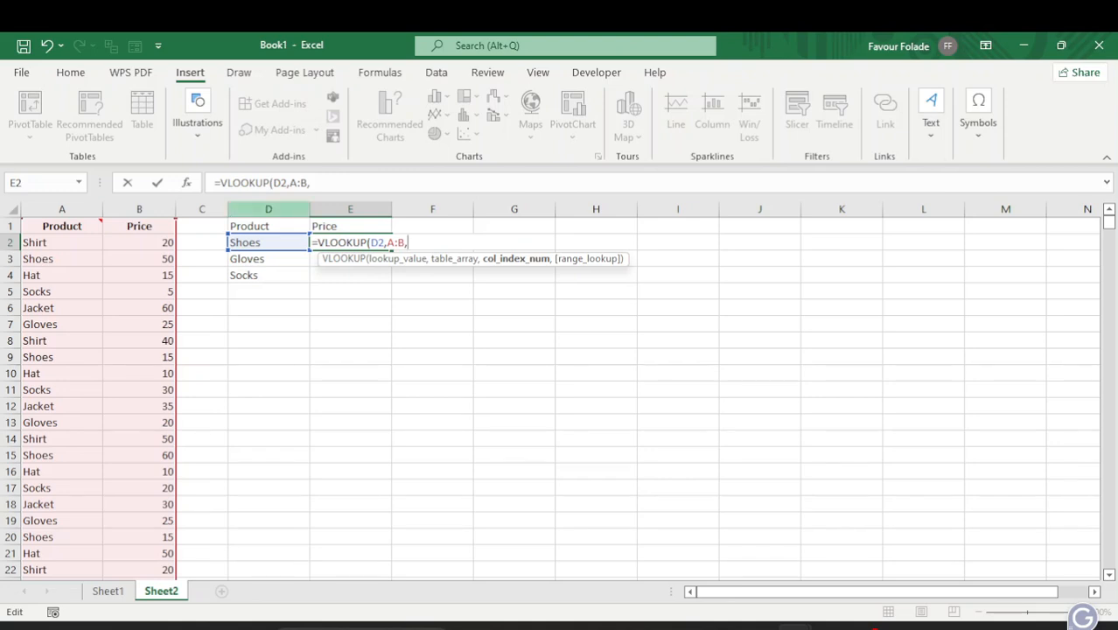
pyautogui.write('2')
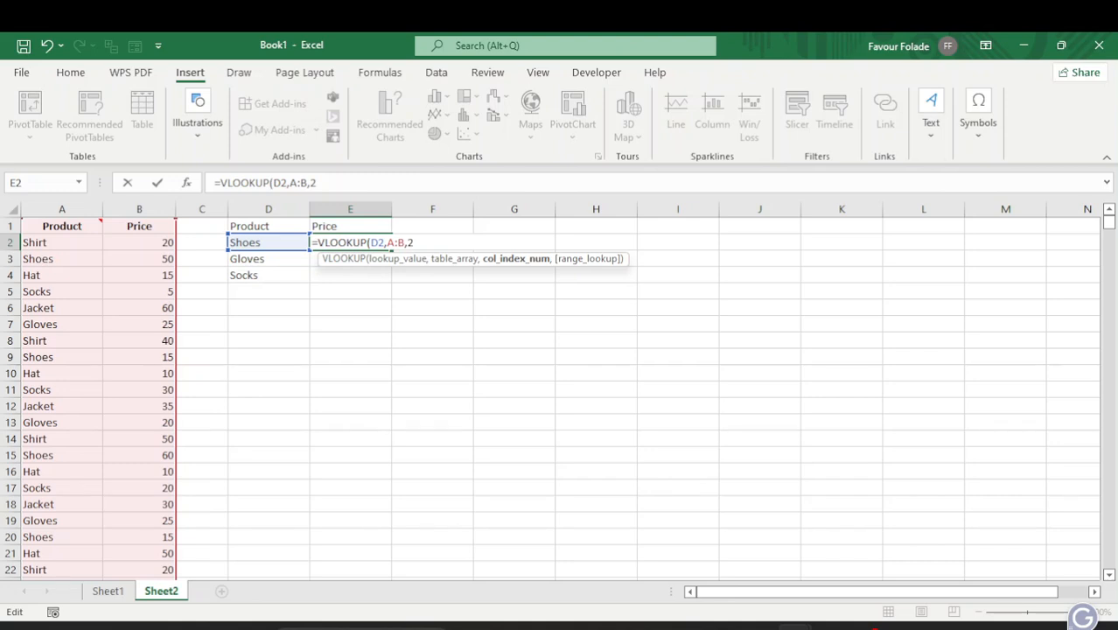
pyautogui.click(62, 209)
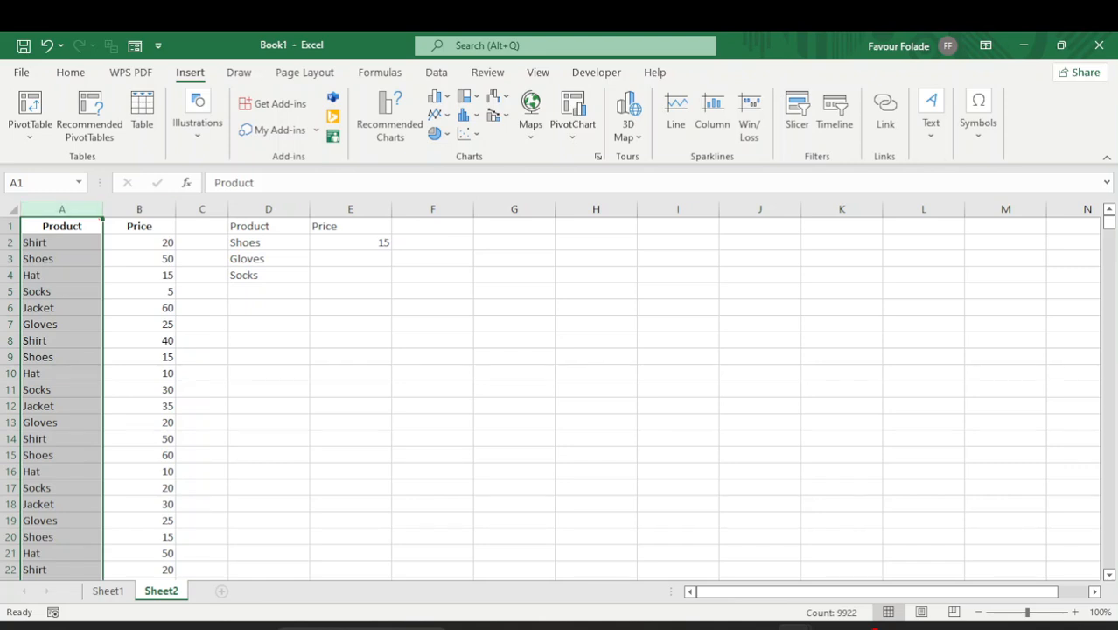
# Step: Replace the formula in E2 with a new VLOOKUP that looks up the product in D2
pyautogui.click(350, 242)
pyautogui.press('BackSpace')
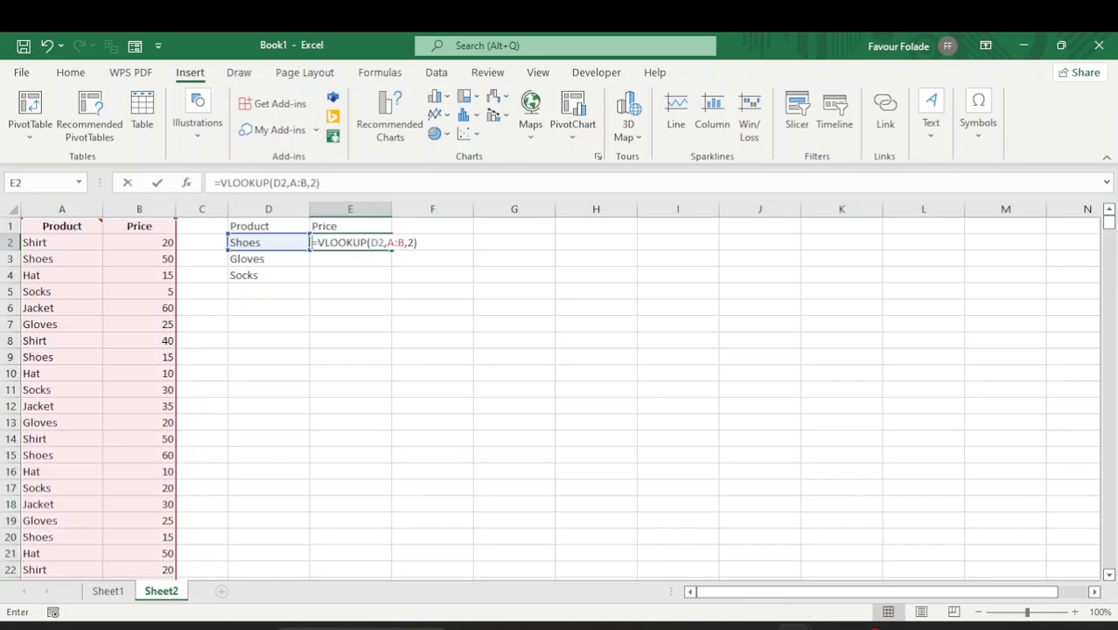
pyautogui.write('=')
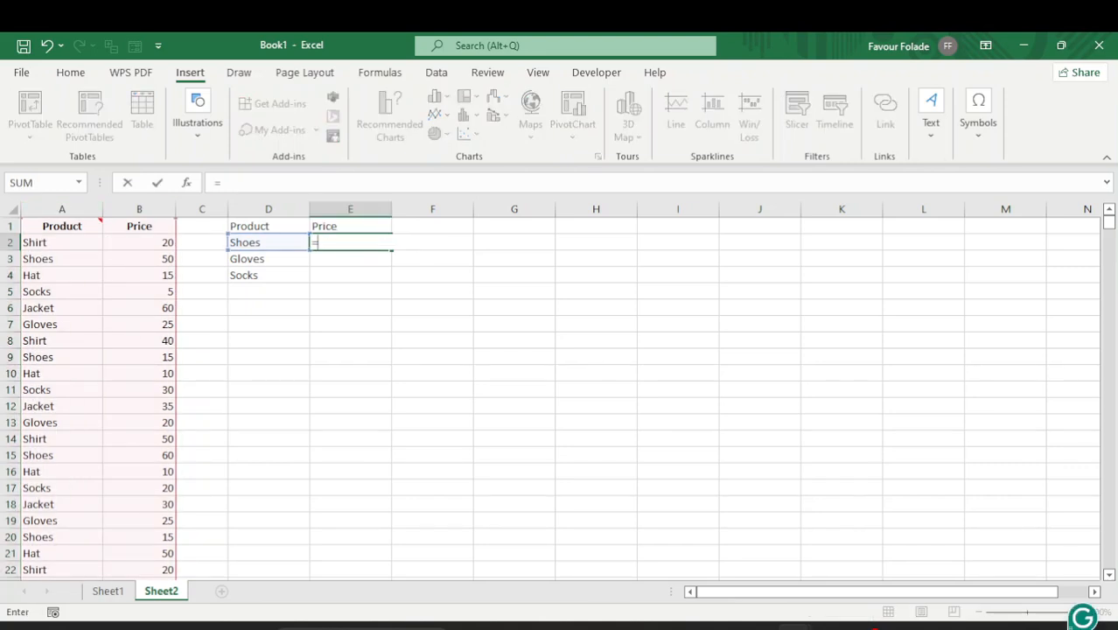
pyautogui.write('vloo')
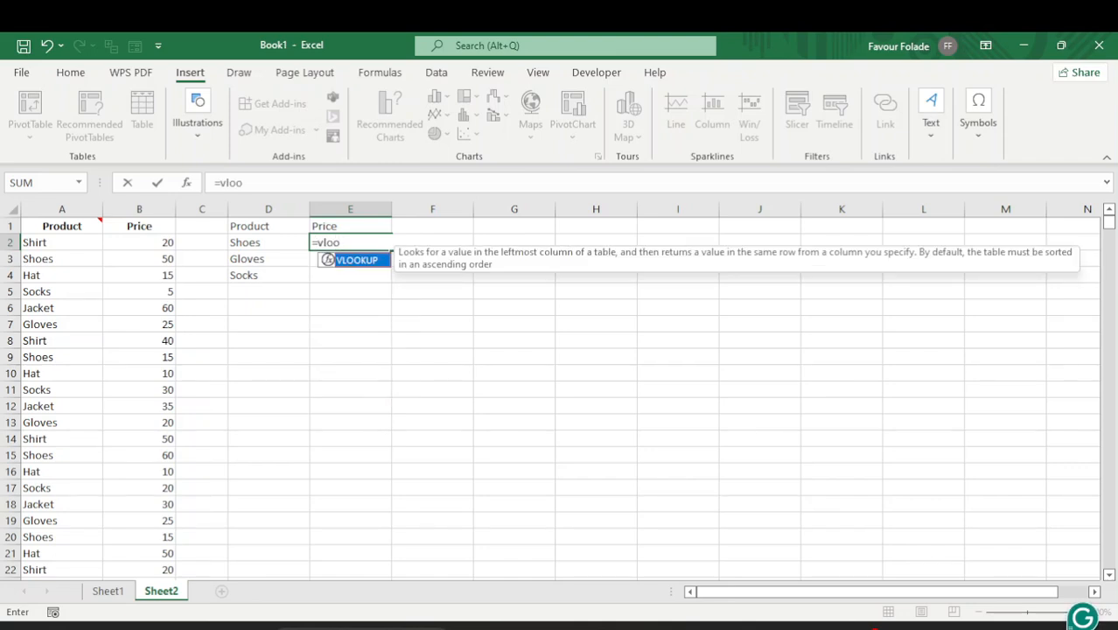
pyautogui.press('Tab')
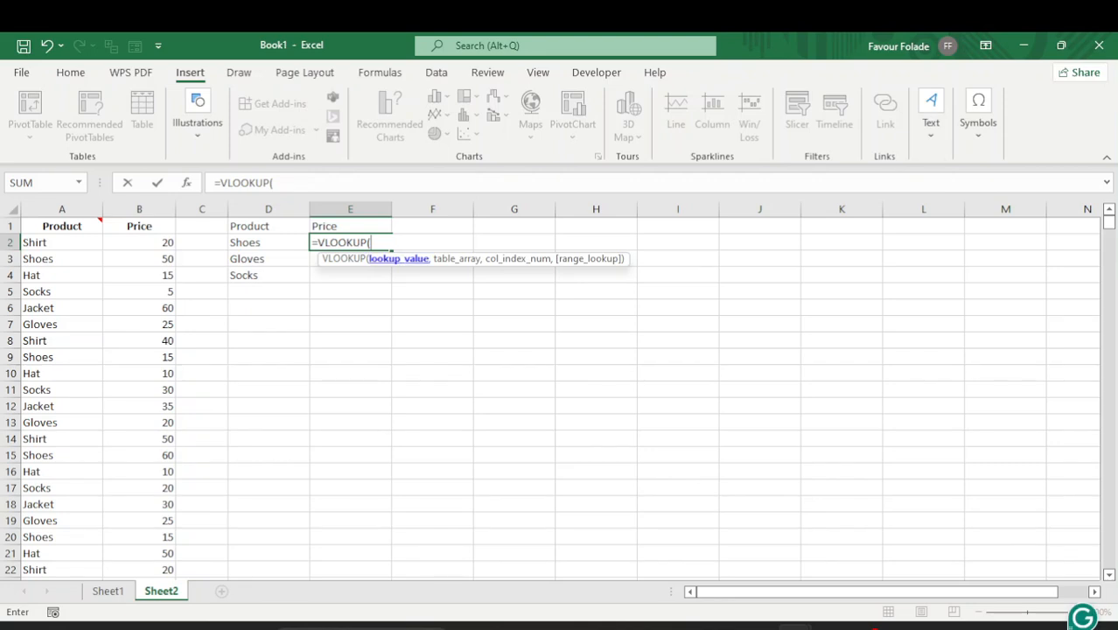
pyautogui.click(268, 242)
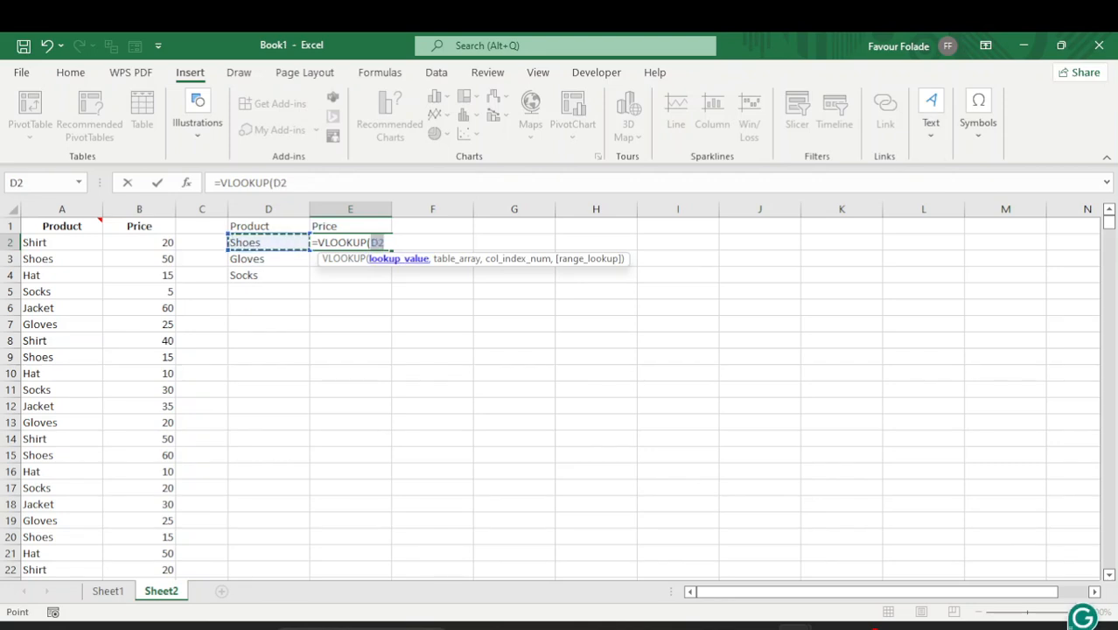
pyautogui.press('F2')
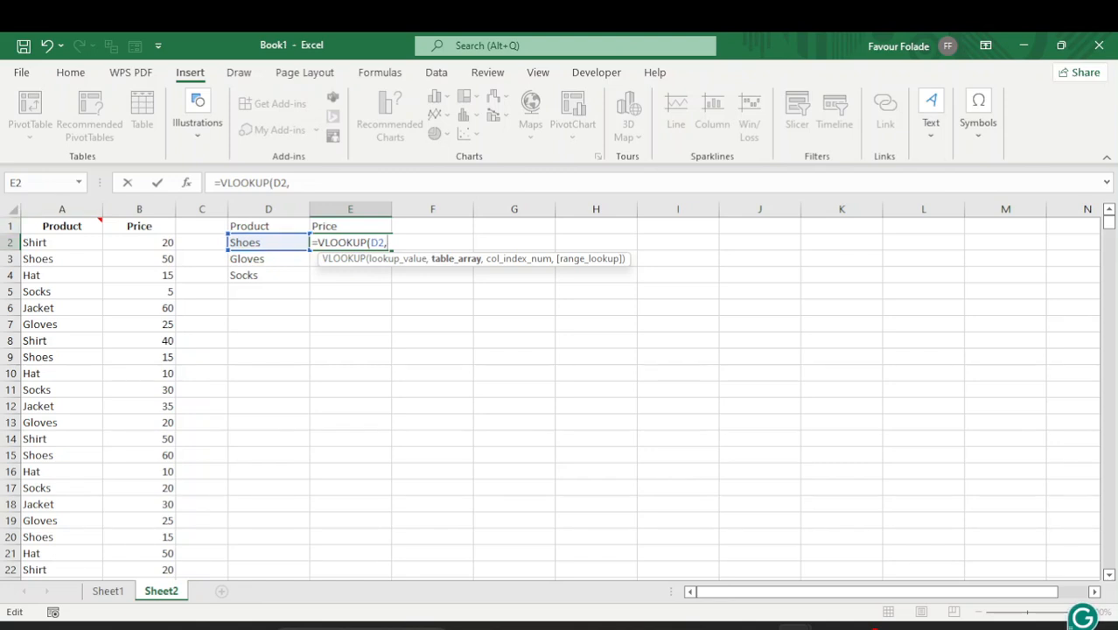
# Step: Finish the lookup formula with table array A:B, column index 2 and FALSE for an exact match, and enter it
pyautogui.press('F2')
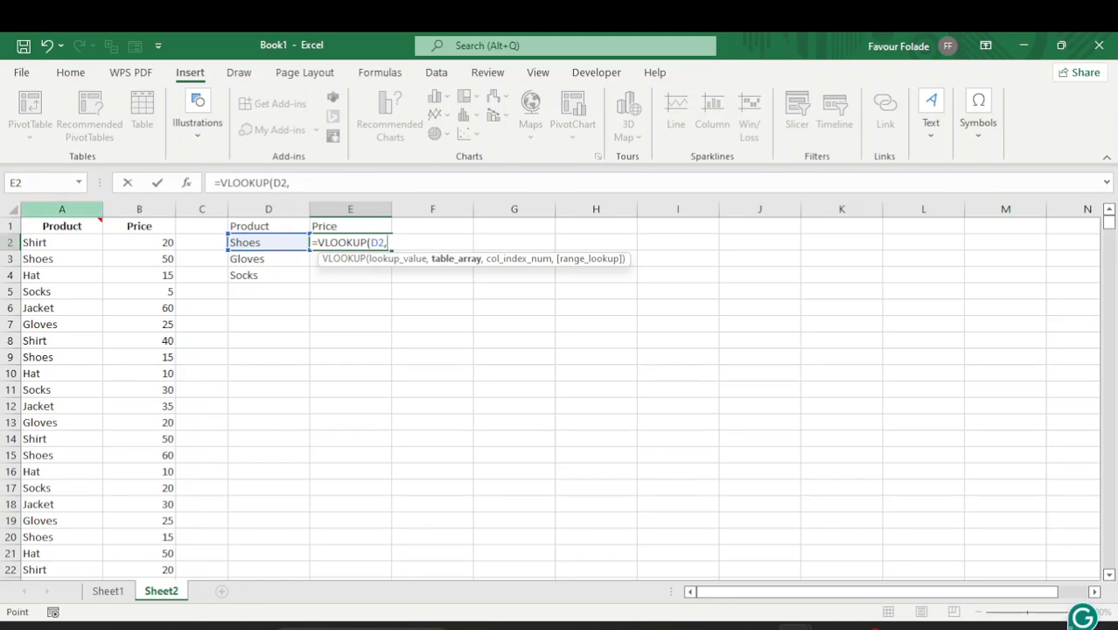
pyautogui.moveTo(62, 208); pyautogui.dragTo(167, 209)
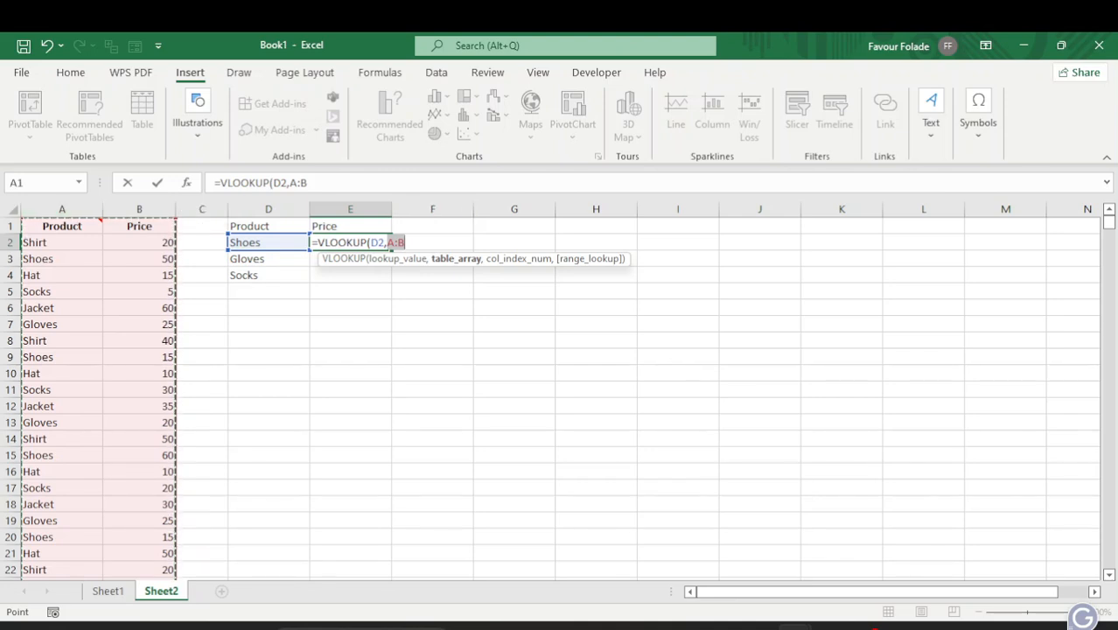
pyautogui.click(405, 243)
pyautogui.write(',')
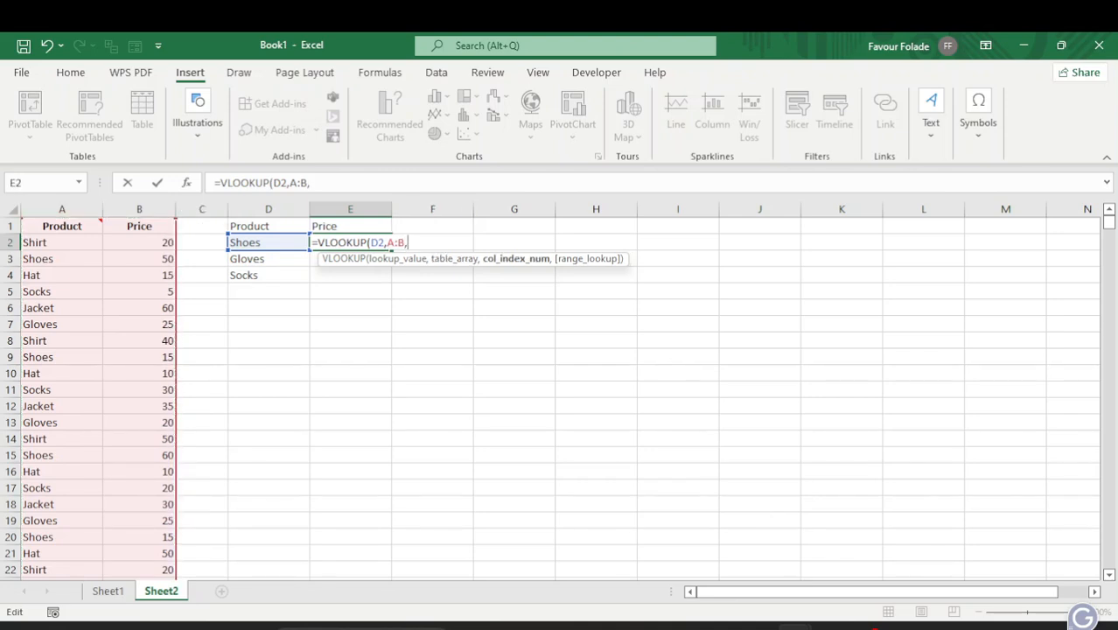
pyautogui.write('2,')
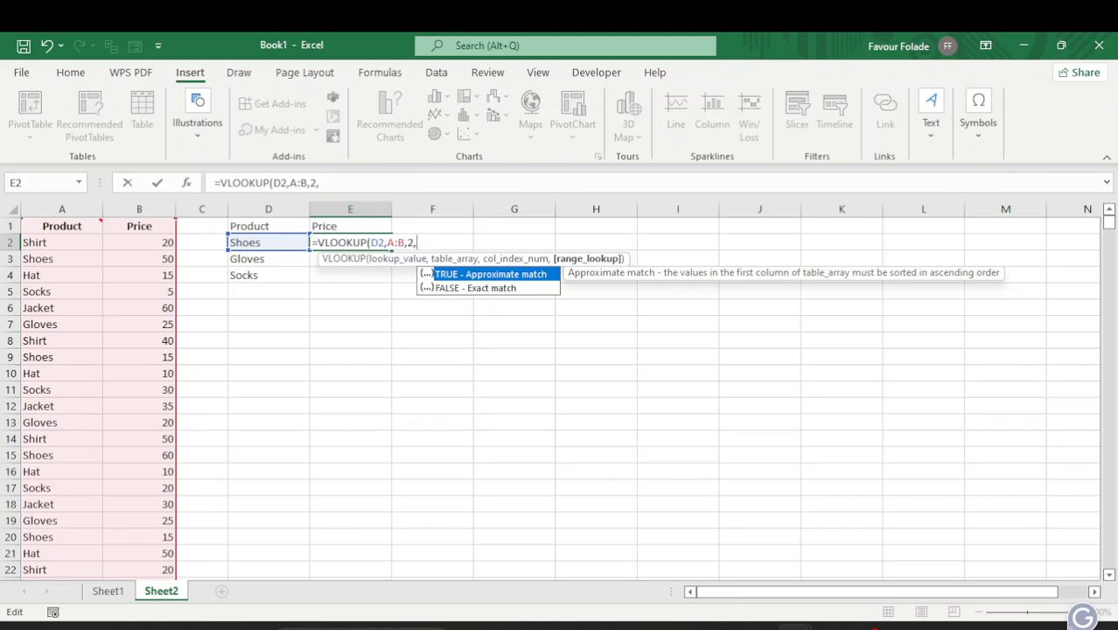
pyautogui.press('Down')
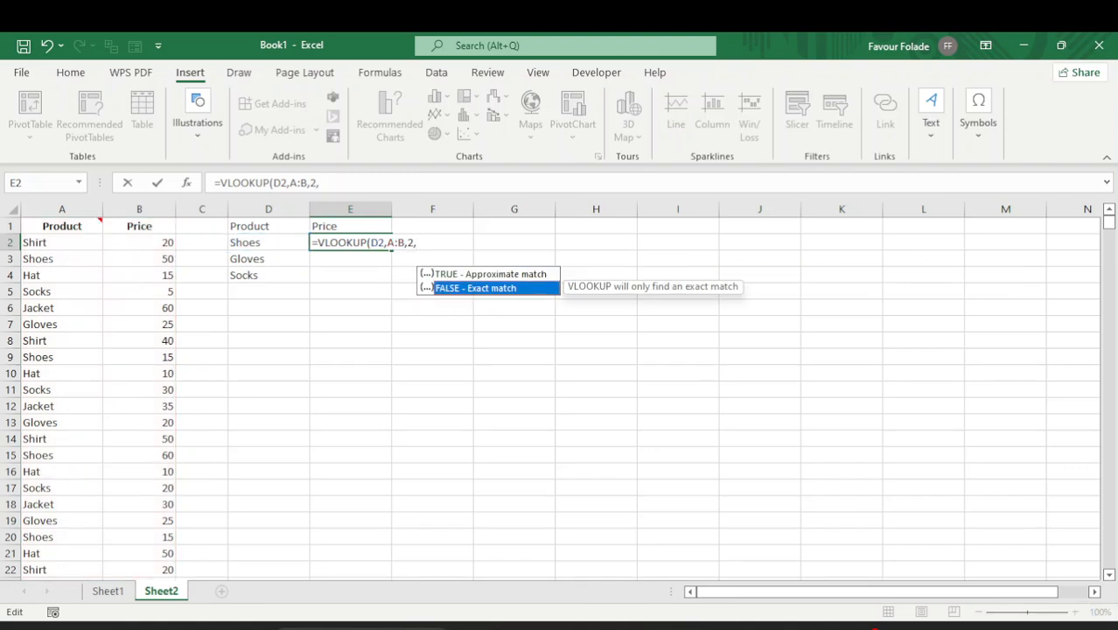
pyautogui.doubleClick(455, 288)
pyautogui.click(455, 289)
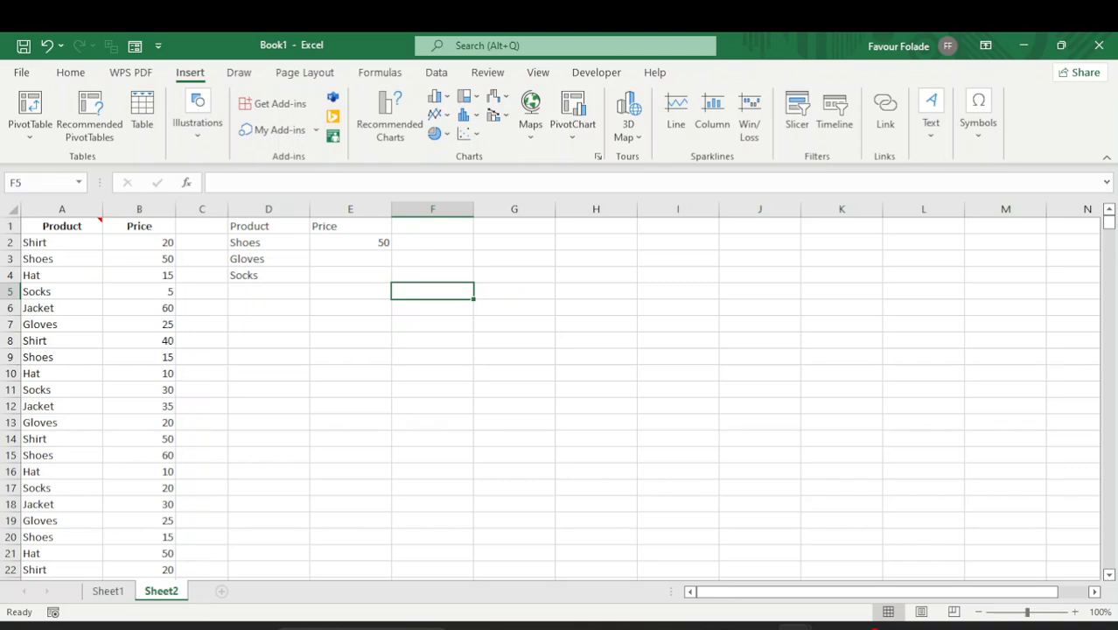
# Step: Fill the E2 formula down to E4, and make the table array in E2 absolute as $A:$B
pyautogui.click(350, 243)
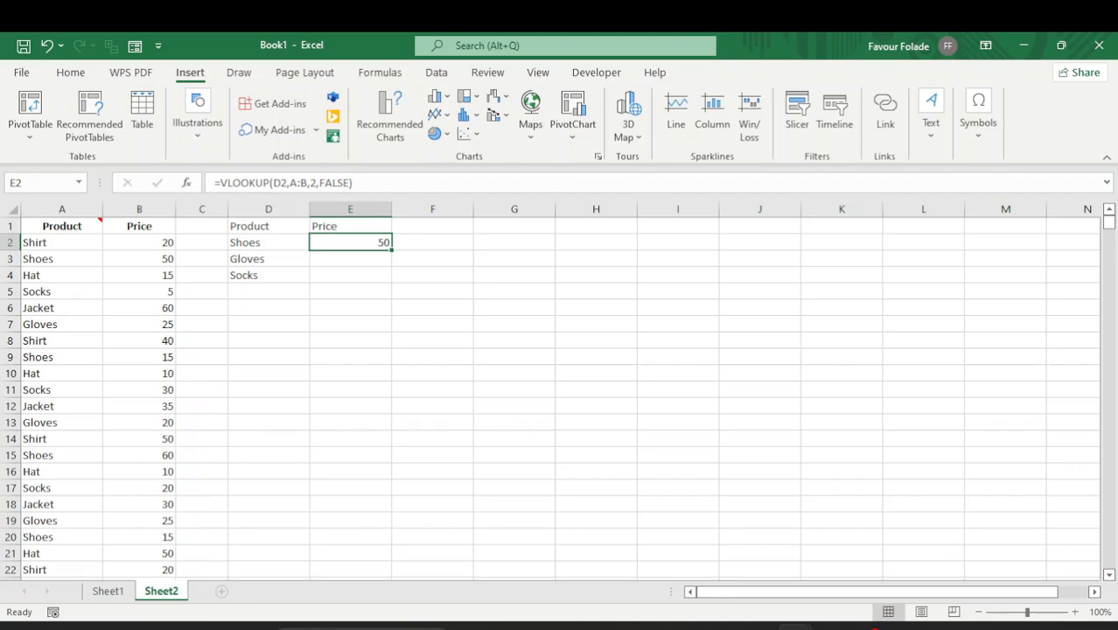
pyautogui.moveTo(391, 250); pyautogui.dragTo(391, 280)
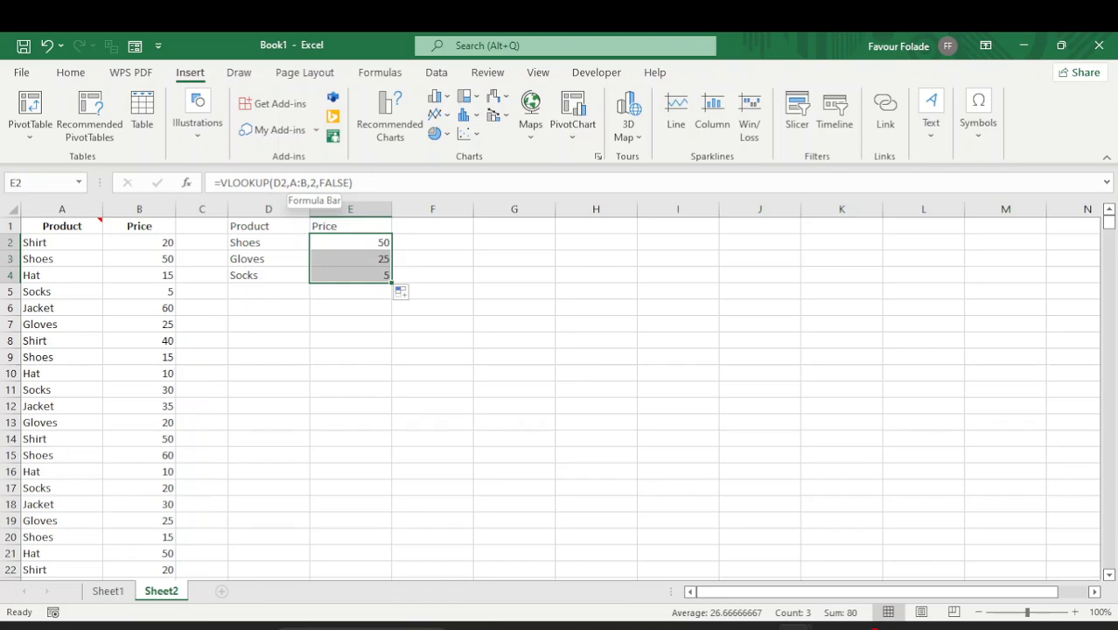
pyautogui.click(294, 183)
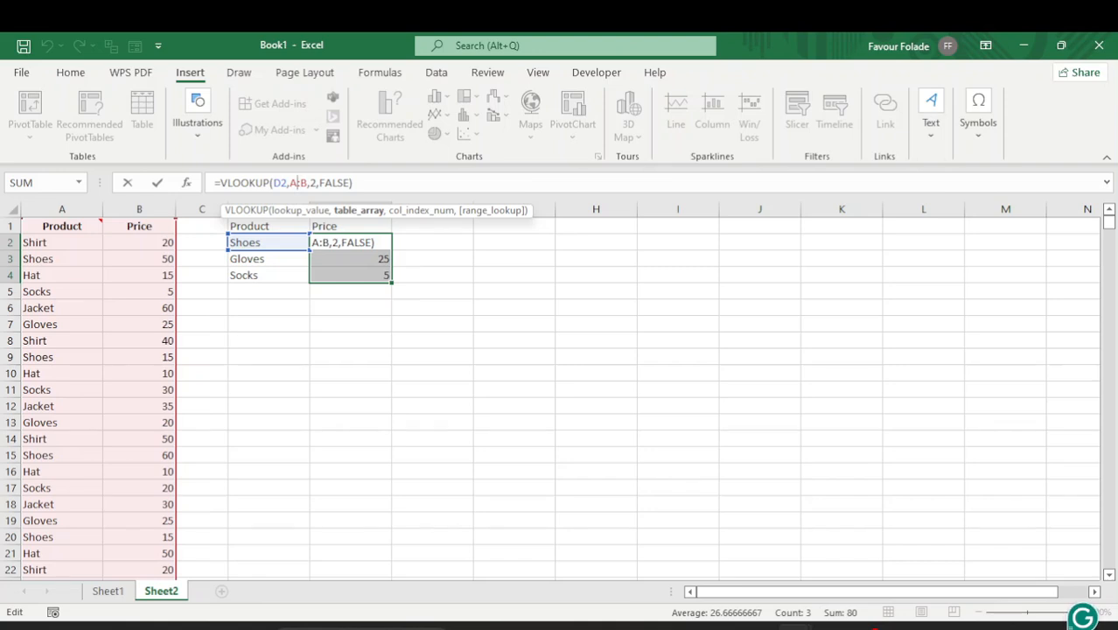
pyautogui.press('F4')
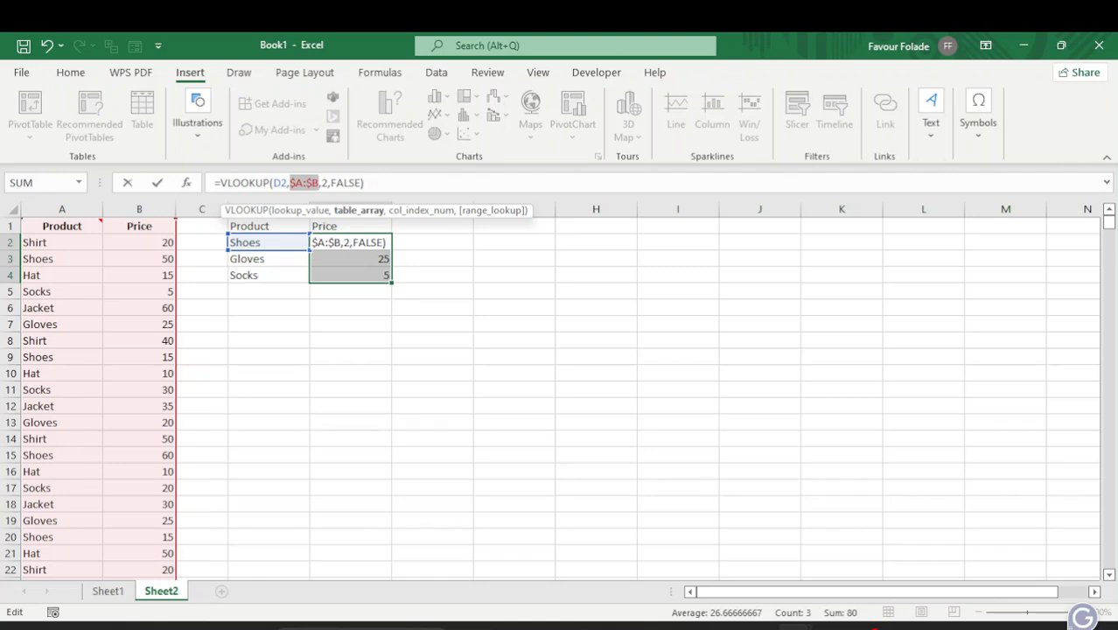
pyautogui.press('Return')
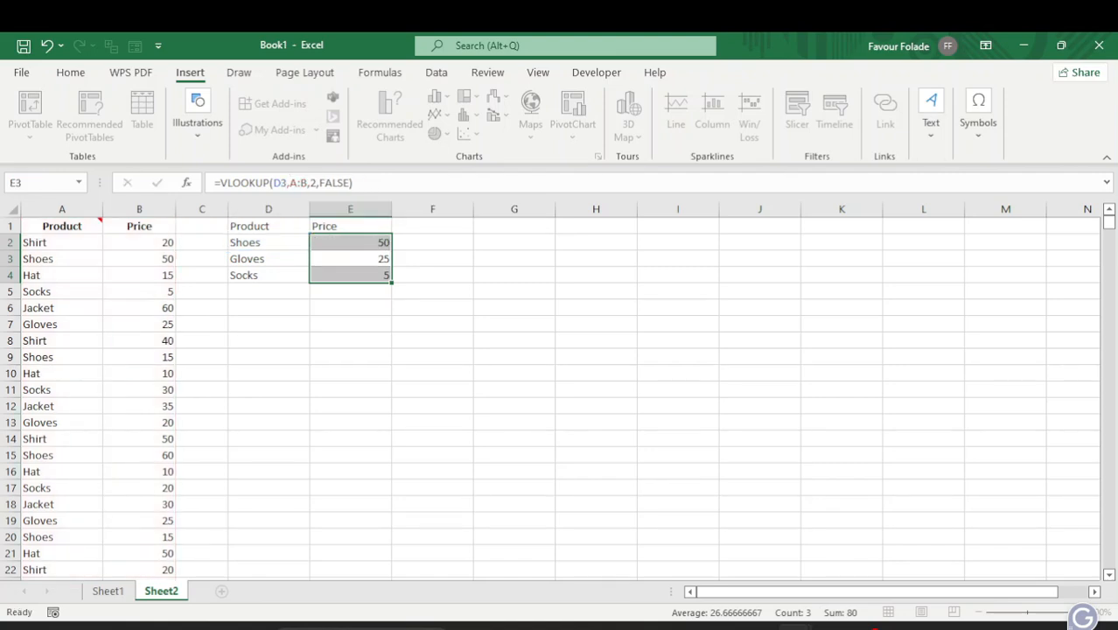